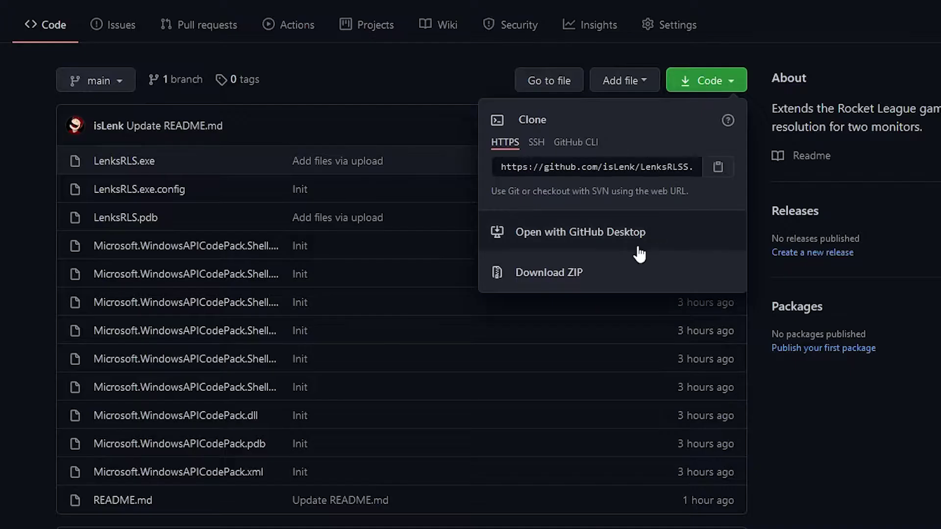
Download LenksRLSS-main.zip from GitHub, extract its LenksRLSS-main folder to the desktop and open it
{"action": "left_click", "coordinate": [613, 370]}
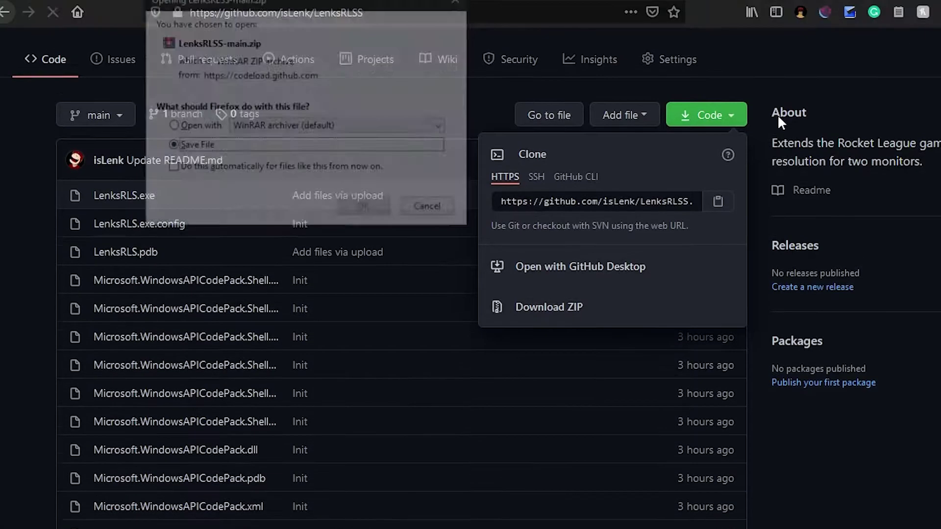
{"action": "left_click", "coordinate": [369, 271]}
{"action": "left_click", "coordinate": [558, 110]}
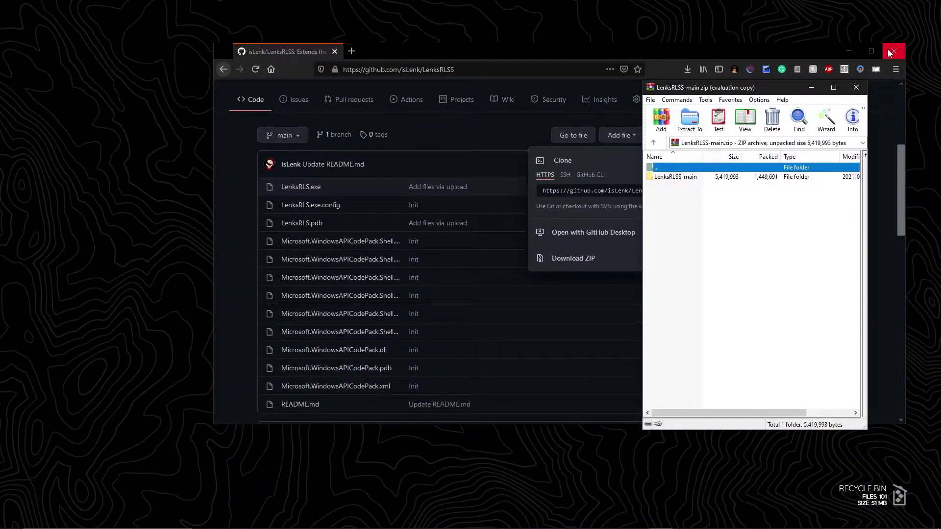
{"action": "left_click", "coordinate": [890, 53]}
{"action": "left_click_drag", "start_coordinate": [675, 177], "coordinate": [473, 196]}
{"action": "double_click", "coordinate": [475, 190]}
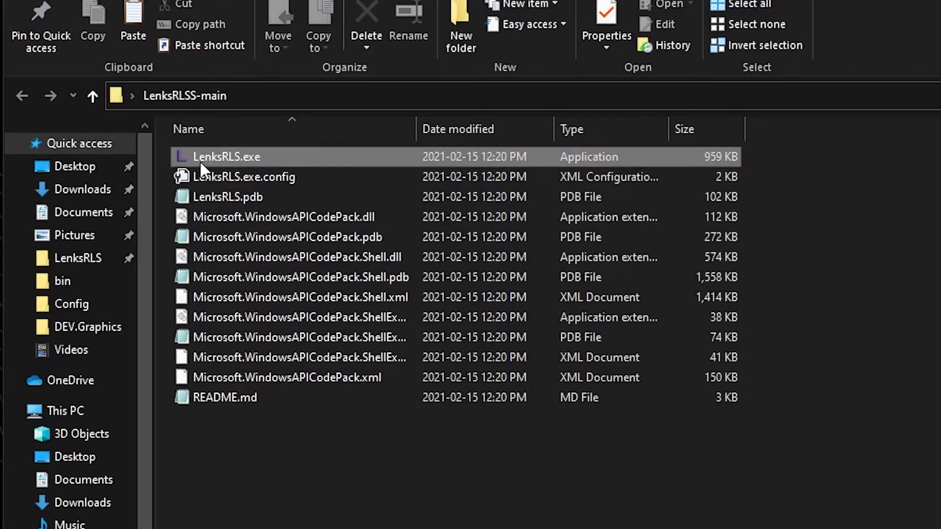
Run LenksRLS.exe, accept the LenkBot auto-install prompt, and switch the mode from 1P to 2P
{"action": "double_click", "coordinate": [59, 313]}
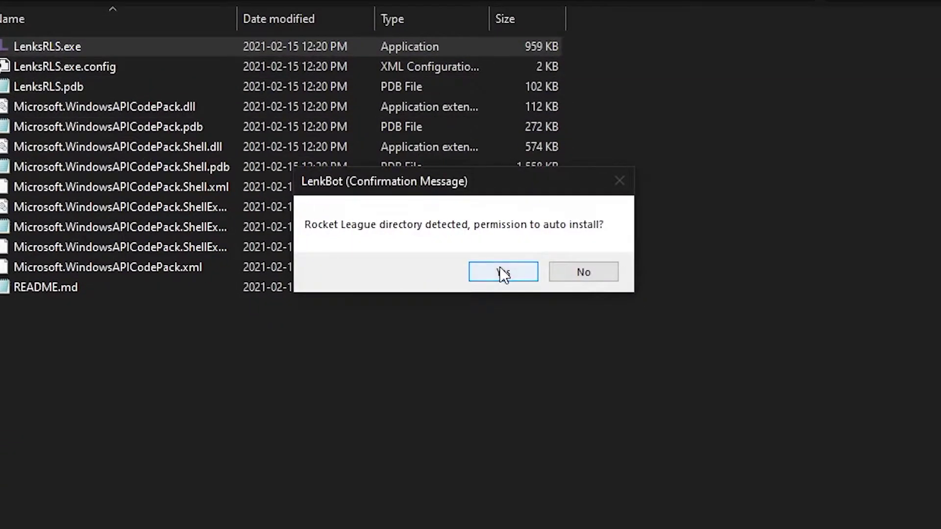
{"action": "left_click", "coordinate": [503, 274]}
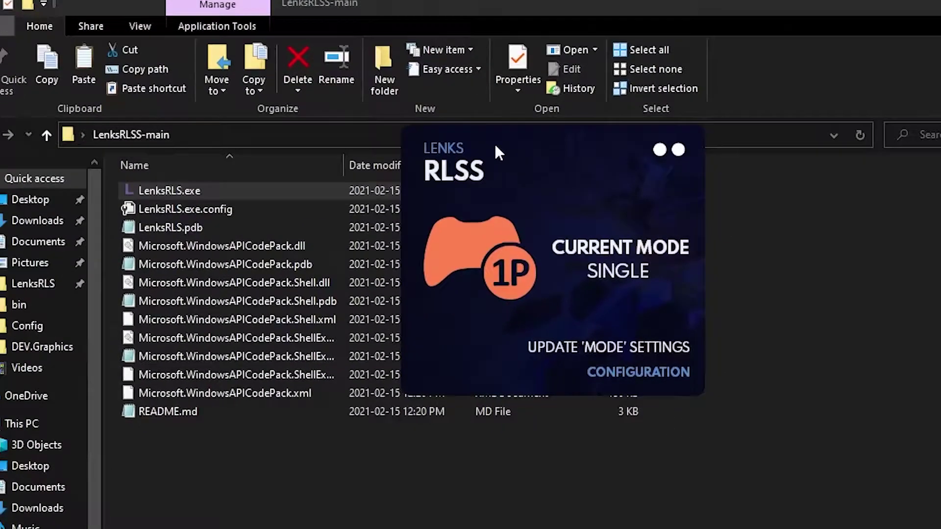
{"action": "left_click", "coordinate": [440, 256]}
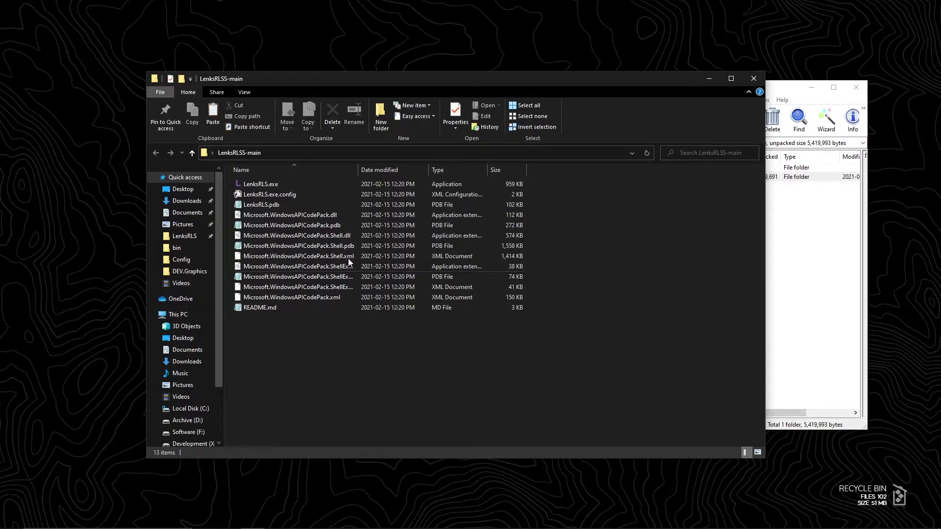
Relaunch LenksRLS.exe, allow the auto install, and move the resolution-check panel to the right
{"action": "double_click", "coordinate": [248, 187]}
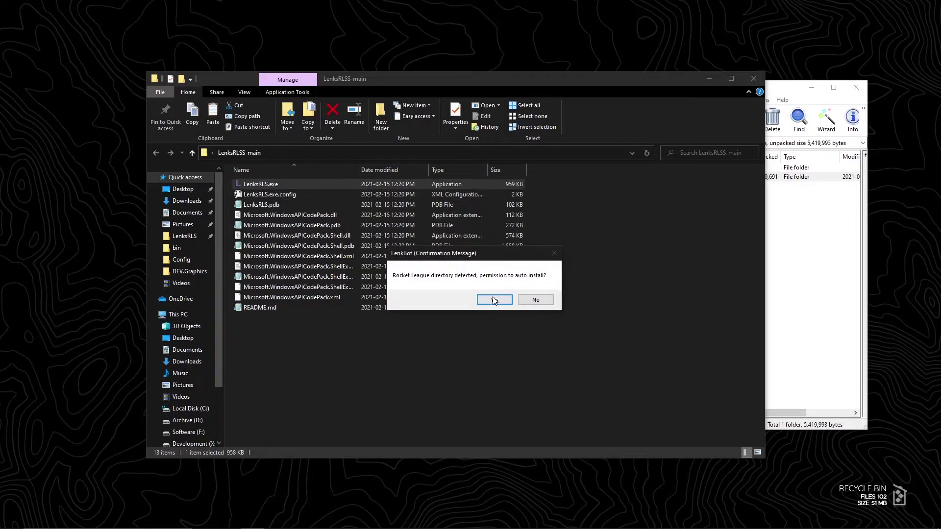
{"action": "left_click", "coordinate": [494, 300]}
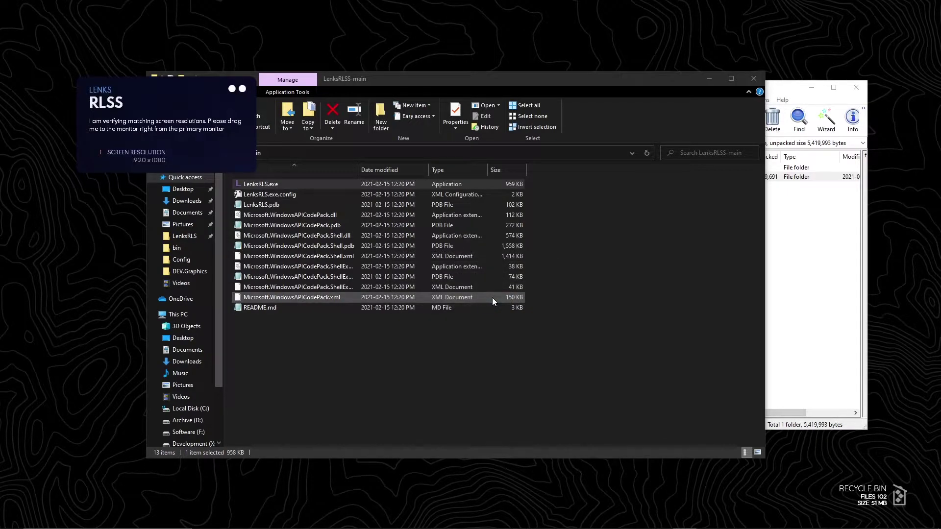
{"action": "left_click_drag", "start_coordinate": [186, 97], "coordinate": [844, 193]}
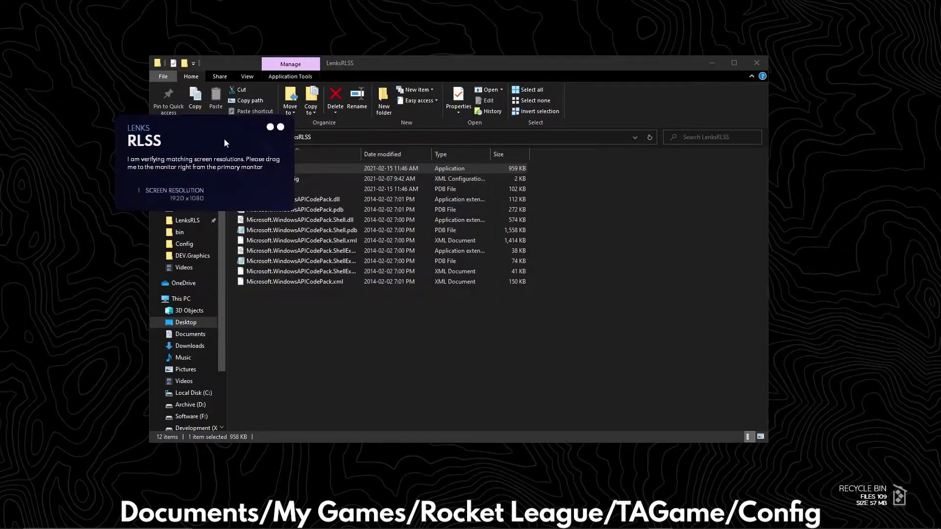
{"action": "left_click_drag", "start_coordinate": [184, 136], "coordinate": [432, 231]}
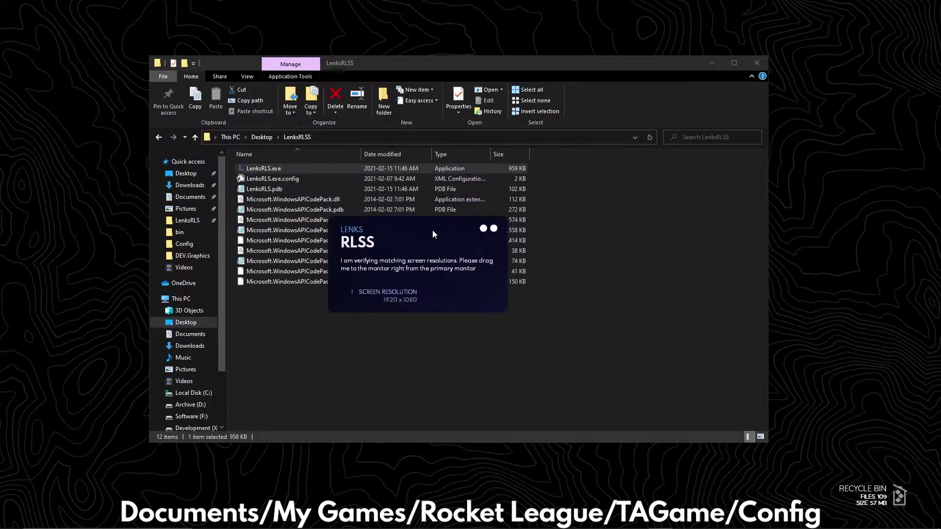
{"action": "left_click_drag", "start_coordinate": [189, 121], "coordinate": [678, 227]}
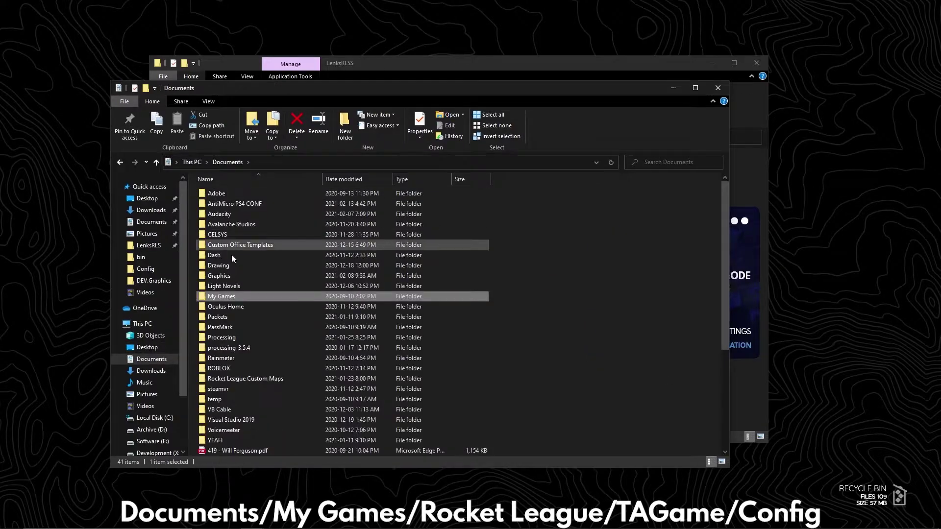
Browse into My Games > Rocket League > TAGame > Config
{"action": "double_click", "coordinate": [231, 254]}
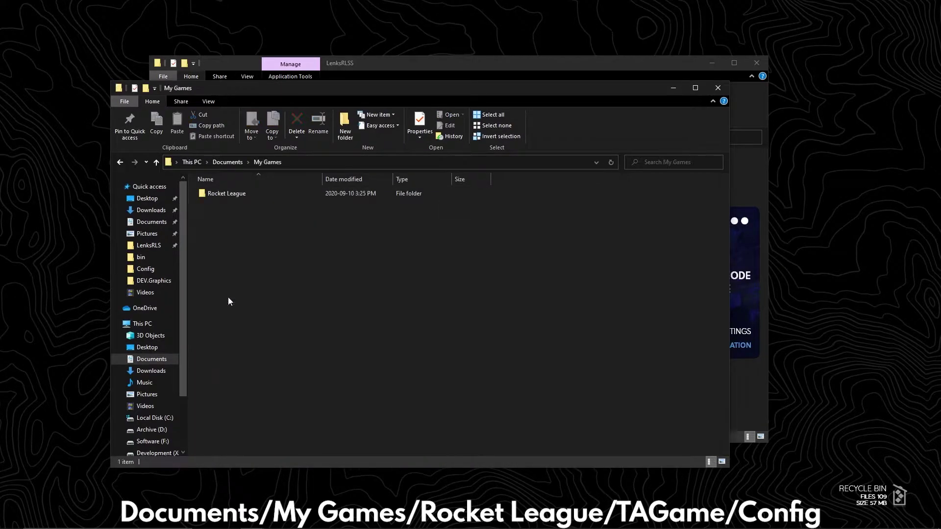
{"action": "double_click", "coordinate": [235, 193]}
{"action": "double_click", "coordinate": [233, 196]}
{"action": "double_click", "coordinate": [233, 204]}
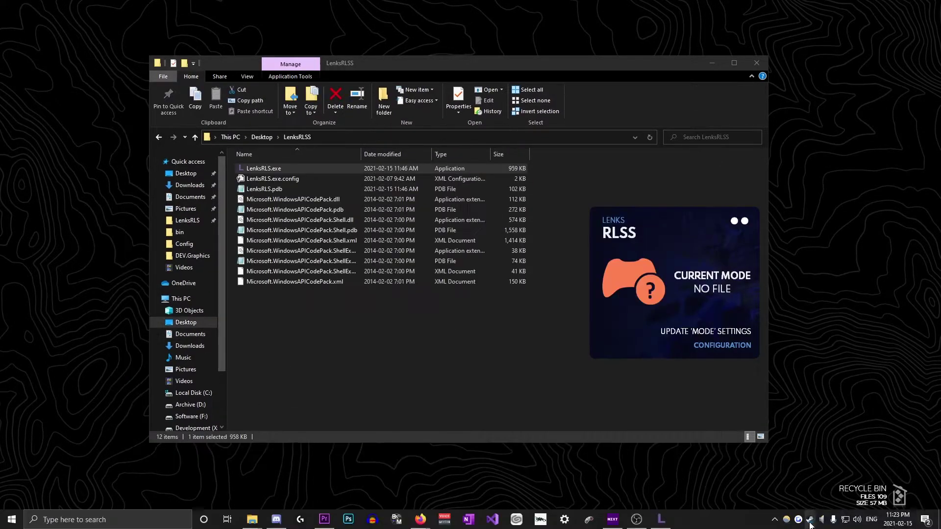
Start Rocket League, get past the title screen to the main menu, and quit the game
{"action": "right_click", "coordinate": [810, 524]}
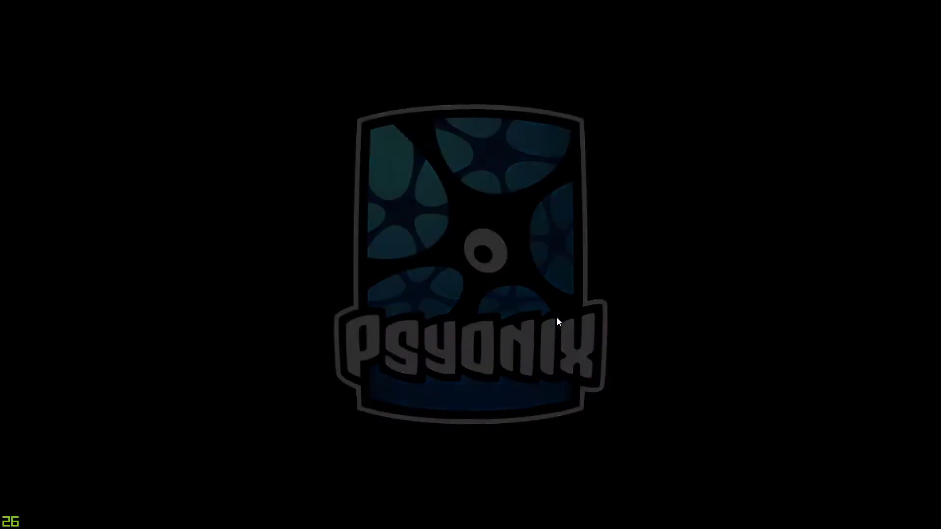
{"action": "left_click", "coordinate": [408, 340]}
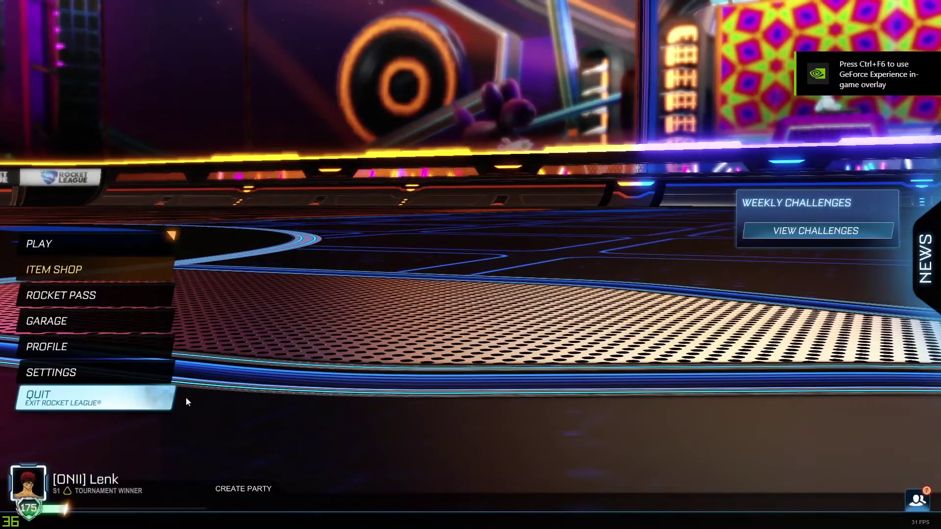
{"action": "left_click", "coordinate": [186, 402]}
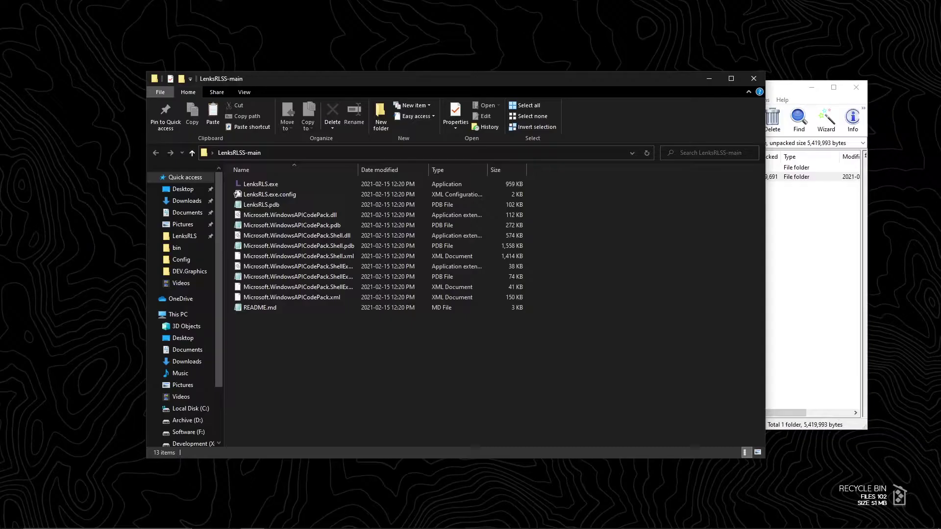
Relaunch LenksRLS.exe and answer Yes to the LenkBot auto-install prompt
{"action": "double_click", "coordinate": [248, 186]}
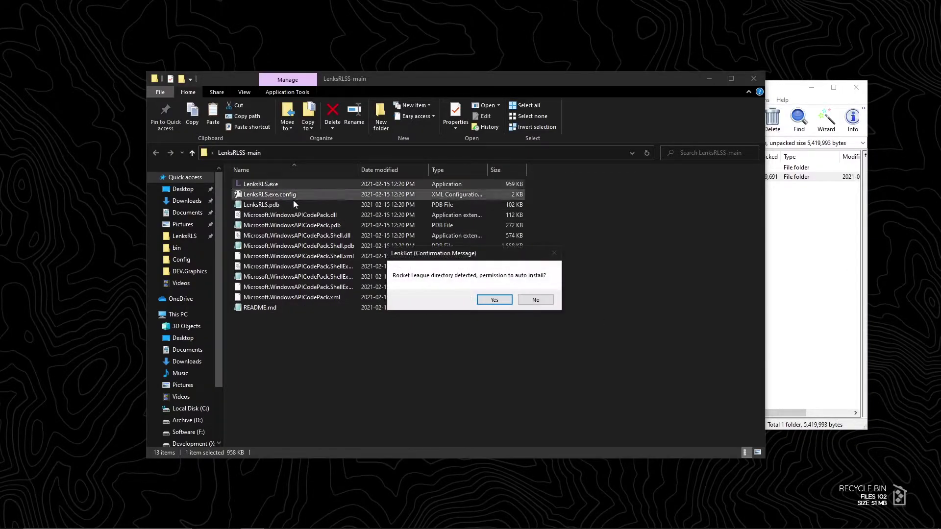
{"action": "left_click", "coordinate": [494, 300]}
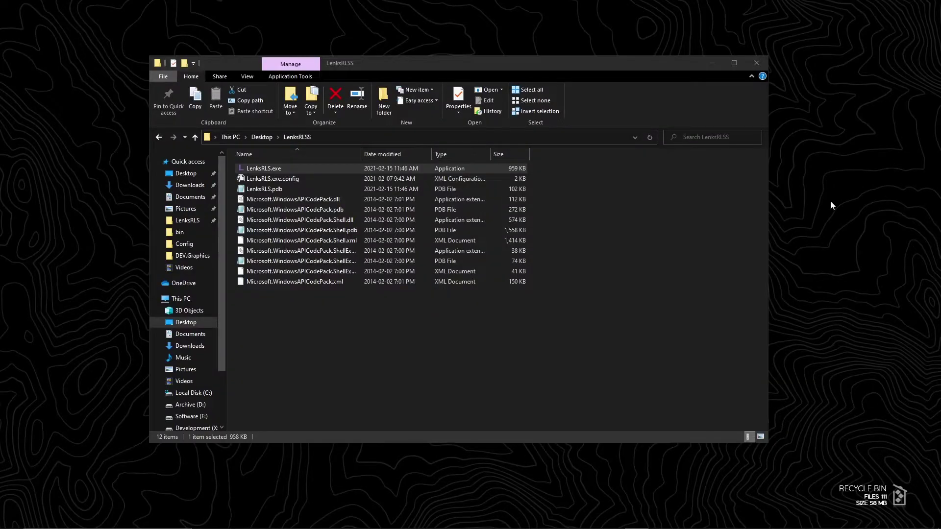
Relaunch LenksRLS.exe declining auto install, reposition the RLSS panel, and switch to two-player doubles
{"action": "double_click", "coordinate": [281, 170]}
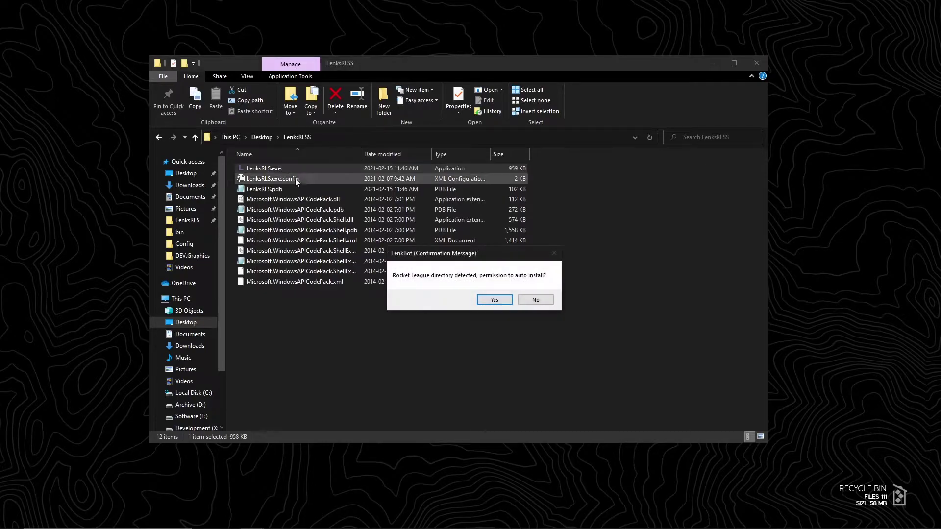
{"action": "left_click", "coordinate": [523, 302]}
{"action": "left_click_drag", "start_coordinate": [196, 96], "coordinate": [722, 192]}
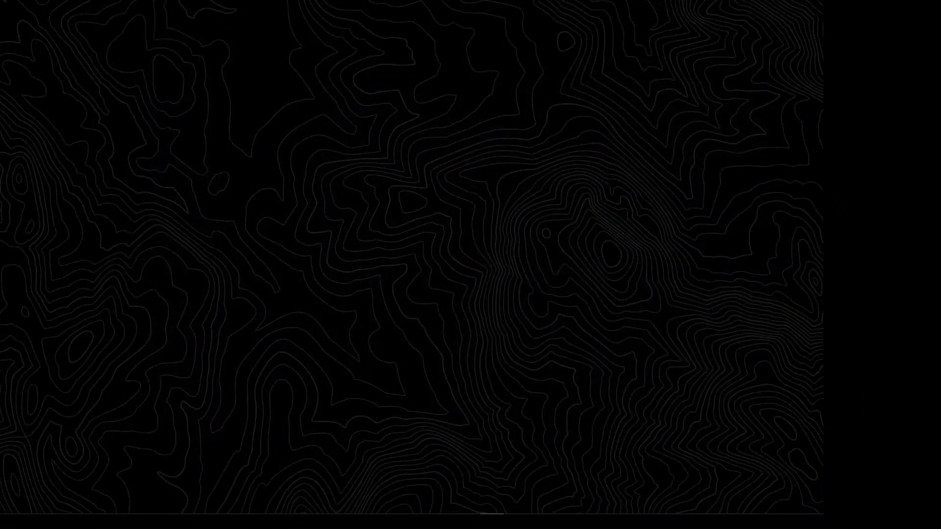
{"action": "left_click_drag", "start_coordinate": [73, 195], "coordinate": [311, 196]}
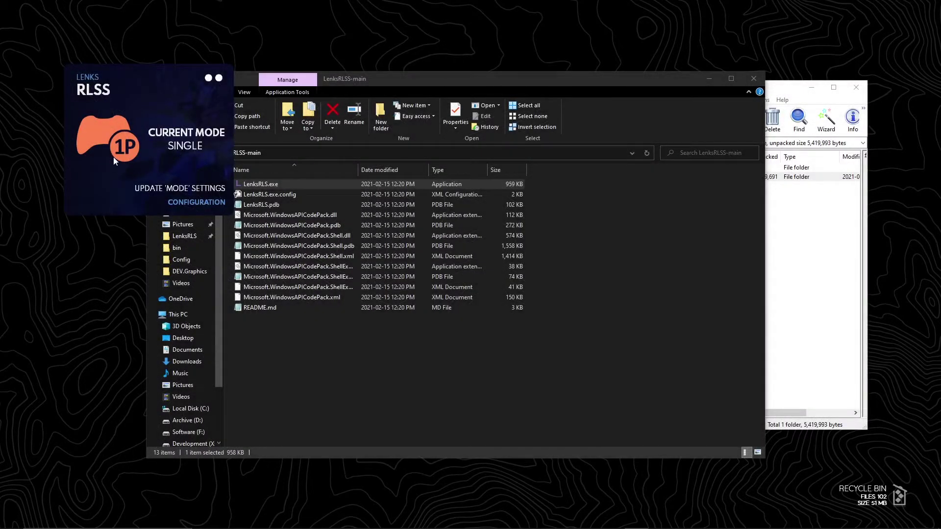
{"action": "left_click_drag", "start_coordinate": [116, 162], "coordinate": [448, 256]}
{"action": "left_click", "coordinate": [448, 255]}
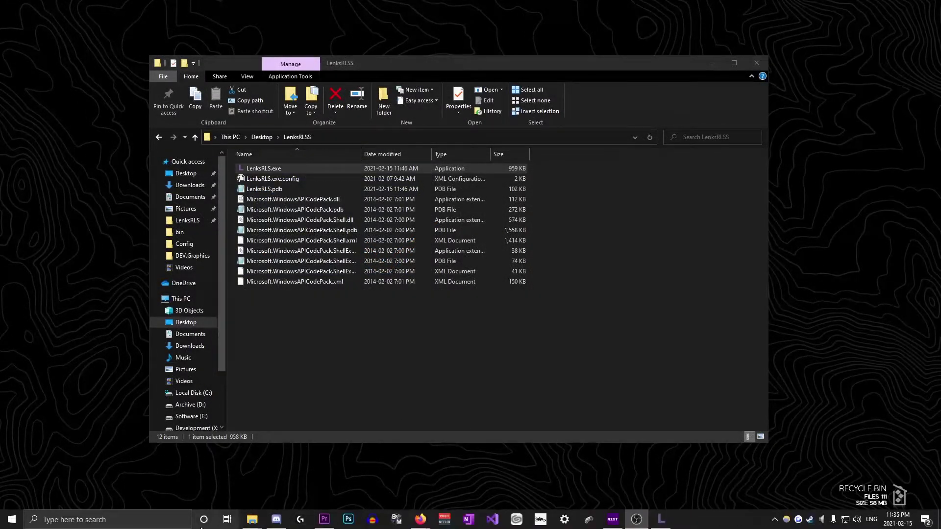
In Display settings, place display 3 beside display 1 and open the resolution list
{"action": "left_click", "coordinate": [110, 520]}
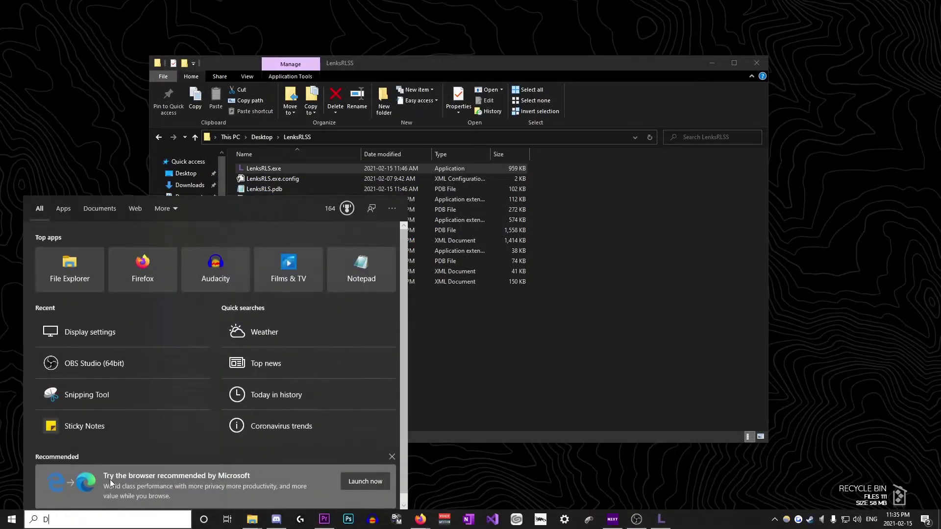
{"action": "type", "text": "display"}
{"action": "key", "text": "Return"}
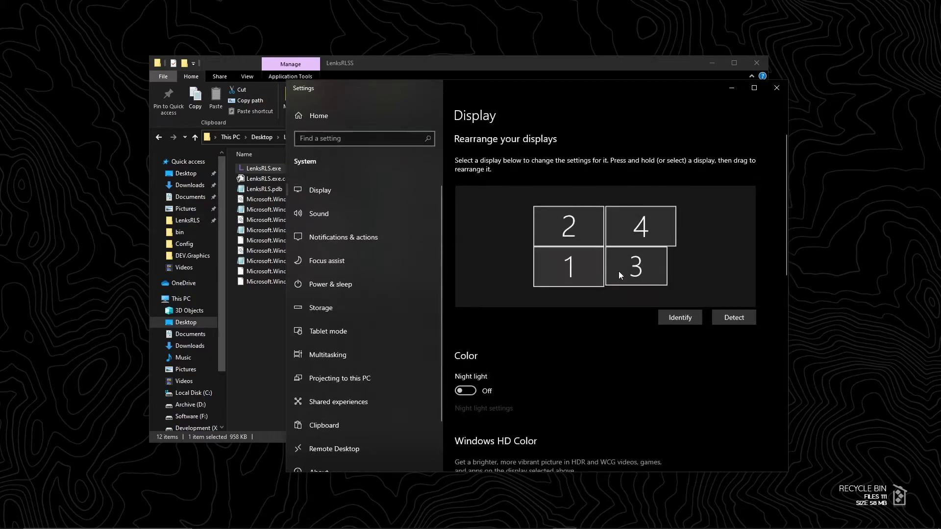
{"action": "left_click_drag", "start_coordinate": [618, 272], "coordinate": [630, 308]}
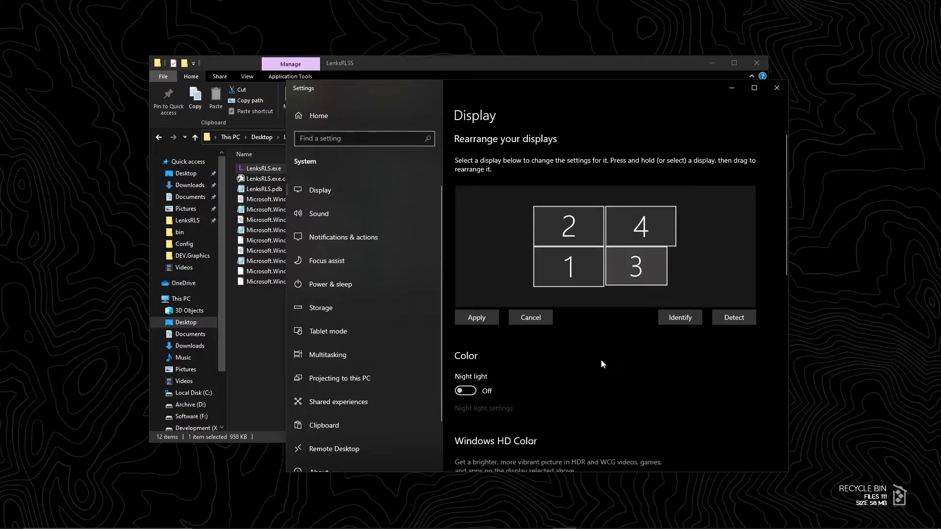
{"action": "scroll", "coordinate": [601, 360], "scroll_direction": "down", "scroll_amount": 5}
{"action": "left_click", "coordinate": [549, 366]}
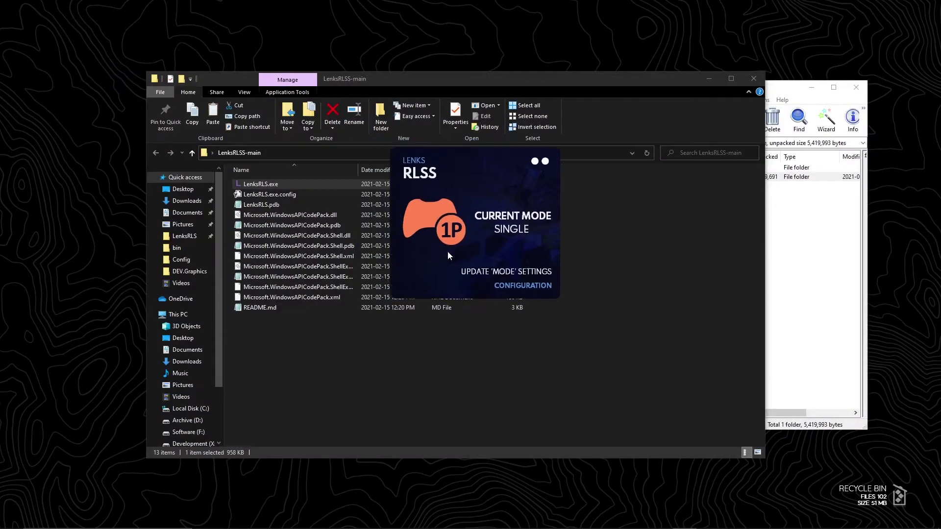
Toggle the RLSS mode to two-player and back to single-player
{"action": "left_click", "coordinate": [448, 251]}
{"action": "left_click", "coordinate": [426, 228]}
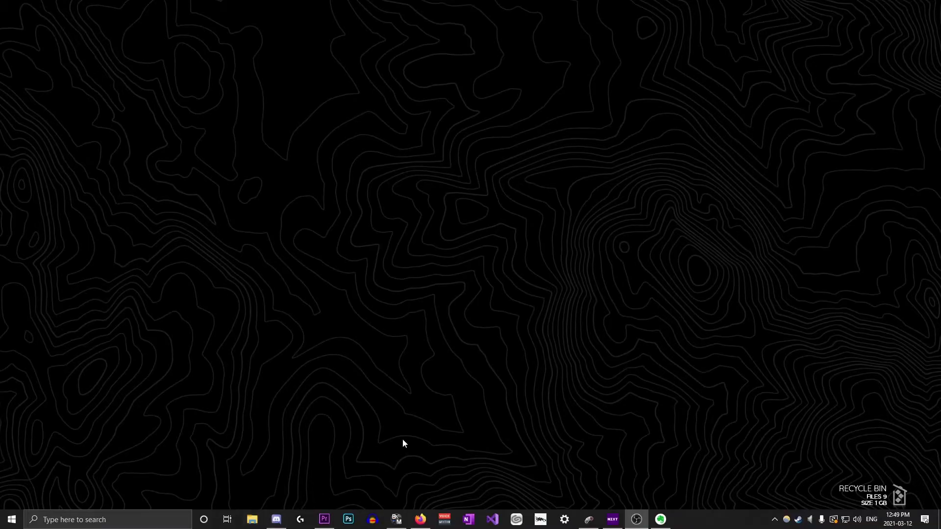
Open Documents > My Games > Rocket League > TAGame > Config in a new Explorer window
{"action": "key", "text": "super+e"}
{"action": "left_click", "coordinate": [424, 240]}
{"action": "double_click", "coordinate": [422, 236]}
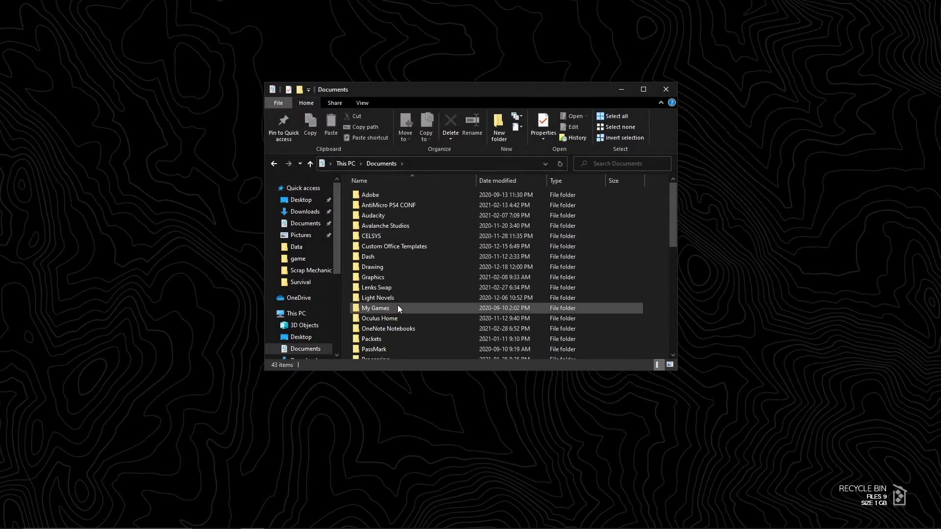
{"action": "double_click", "coordinate": [398, 305]}
{"action": "double_click", "coordinate": [410, 195]}
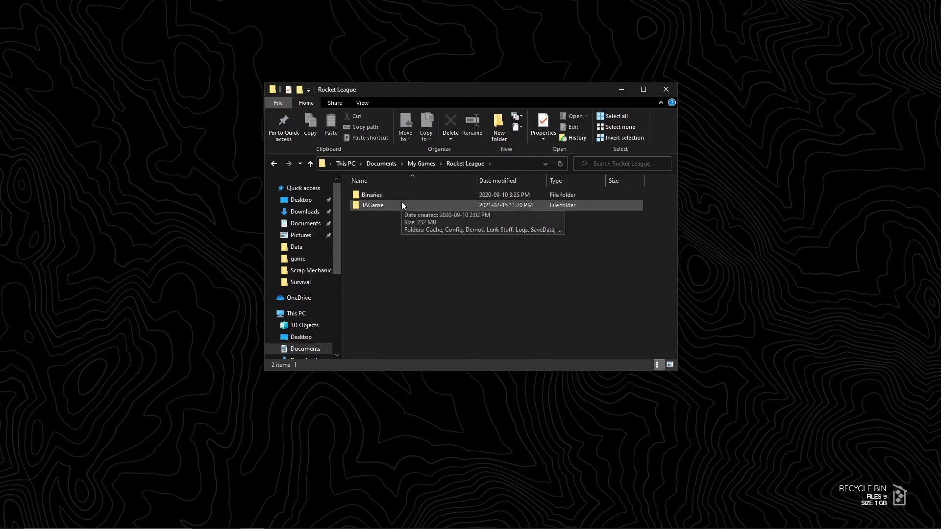
{"action": "double_click", "coordinate": [402, 202]}
{"action": "double_click", "coordinate": [401, 202]}
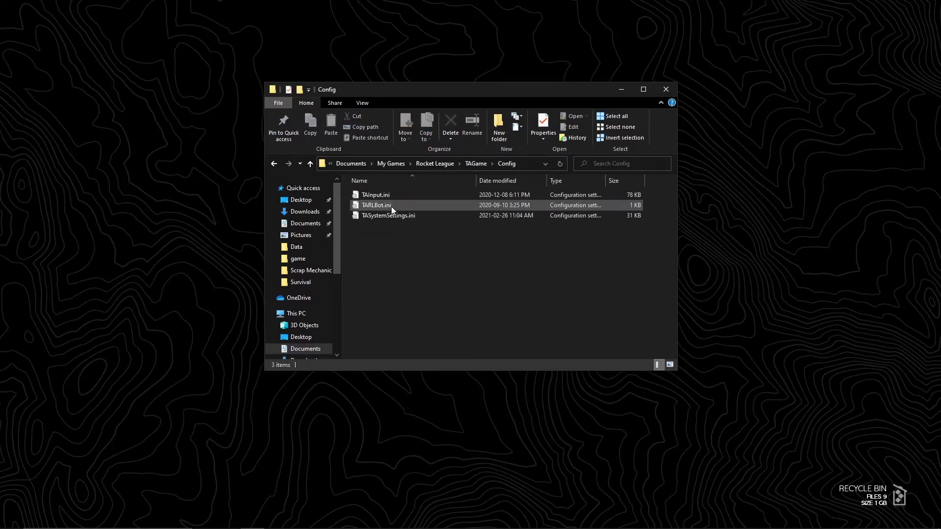
Copy TASystemSettings.ini and paste duplicates into the Config folder
{"action": "right_click", "coordinate": [372, 218]}
{"action": "left_click", "coordinate": [396, 420]}
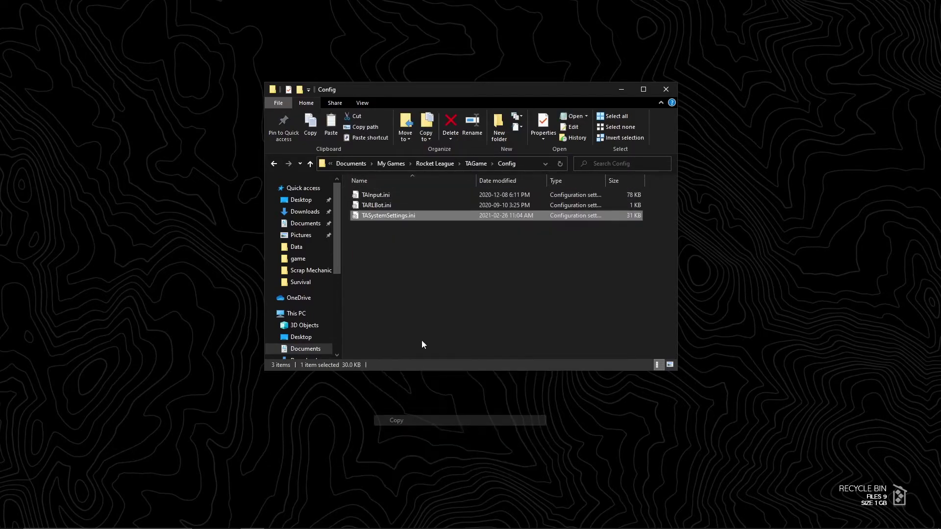
{"action": "left_click", "coordinate": [425, 281]}
{"action": "key", "text": "ctrl+v"}
{"action": "key", "text": "ctrl+v"}
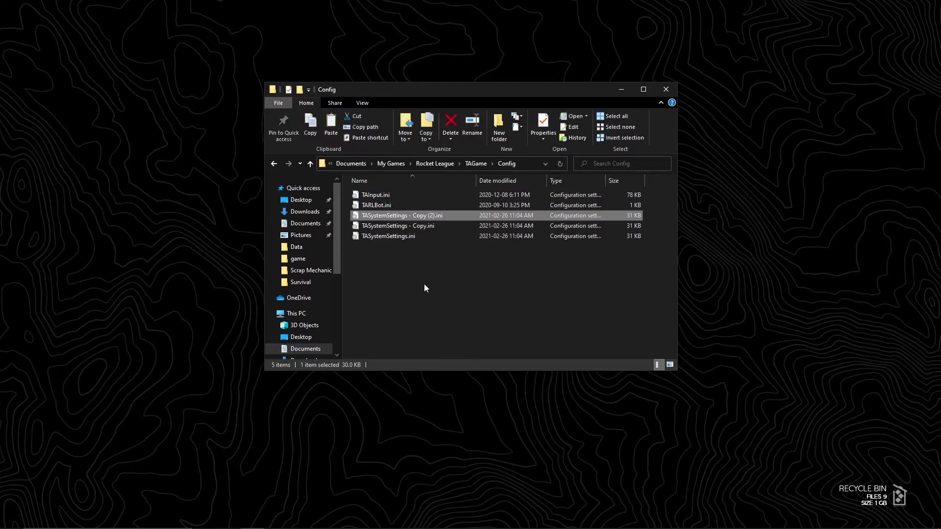
Rename the copies ONEPLAYER.ini and TWOPLAYER.ini, then open TWOPLAYER.ini in Notepad
{"action": "left_click", "coordinate": [425, 228]}
{"action": "key", "text": "F2"}
{"action": "type", "text": "ONEPLAYER"}
{"action": "key", "text": "Return"}
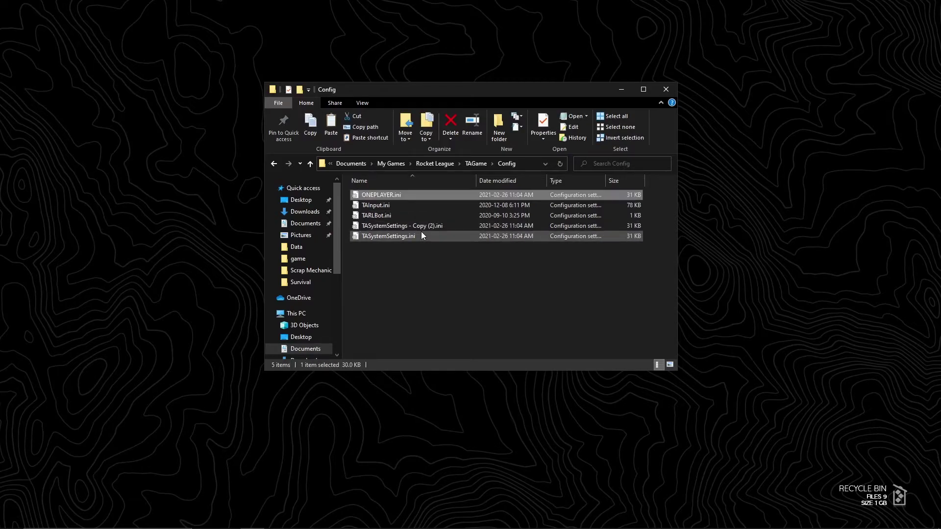
{"action": "right_click", "coordinate": [421, 230]}
{"action": "left_click", "coordinate": [421, 464]}
{"action": "type", "text": "TWOPLAYER"}
{"action": "key", "text": "Return"}
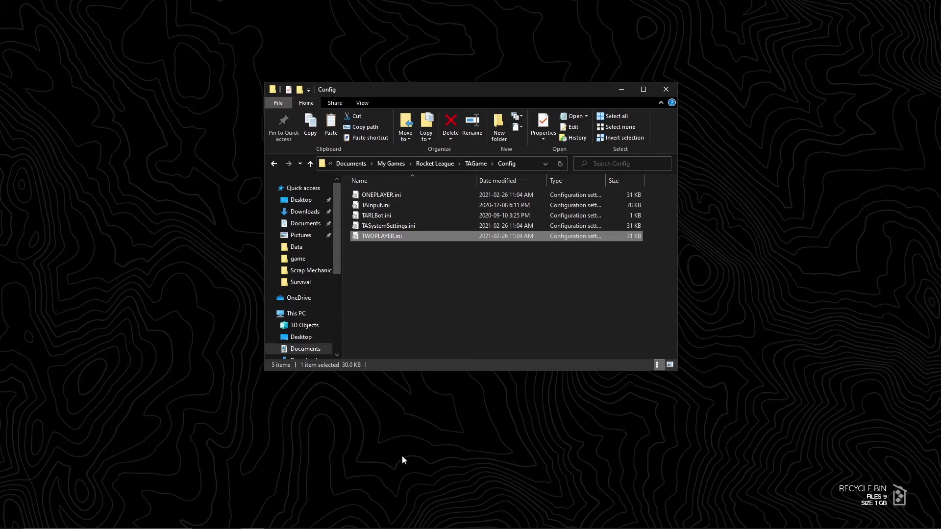
{"action": "right_click", "coordinate": [381, 236]}
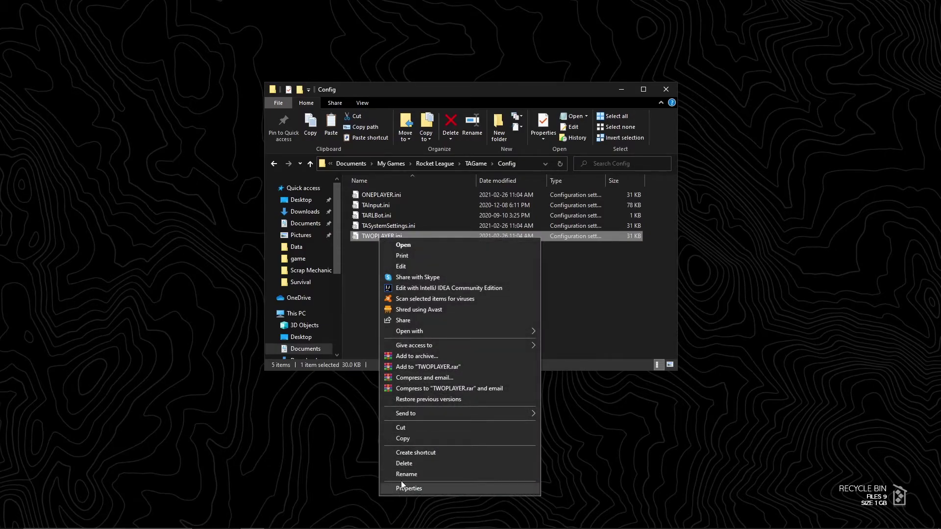
{"action": "left_click", "coordinate": [407, 289]}
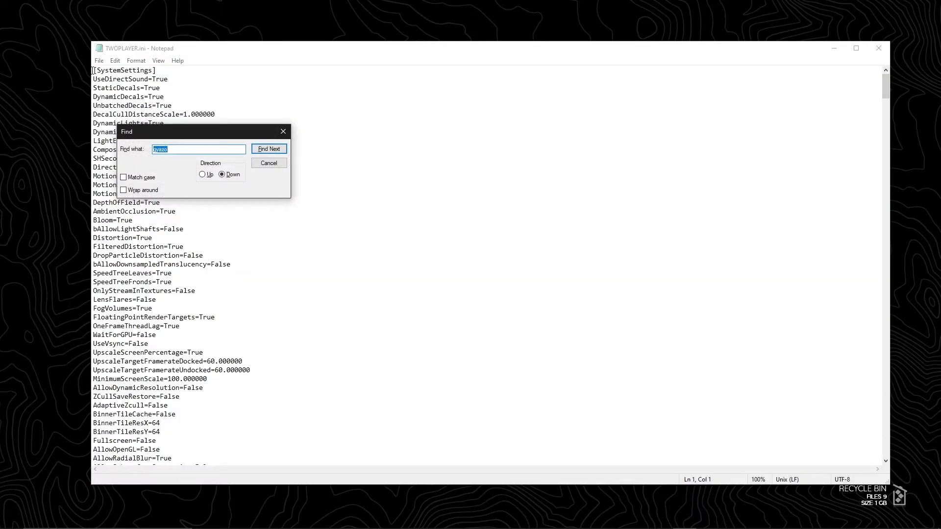
Change the ResX value from 1920 to 3840
{"action": "type", "text": "ResX"}
{"action": "left_click", "coordinate": [278, 149]}
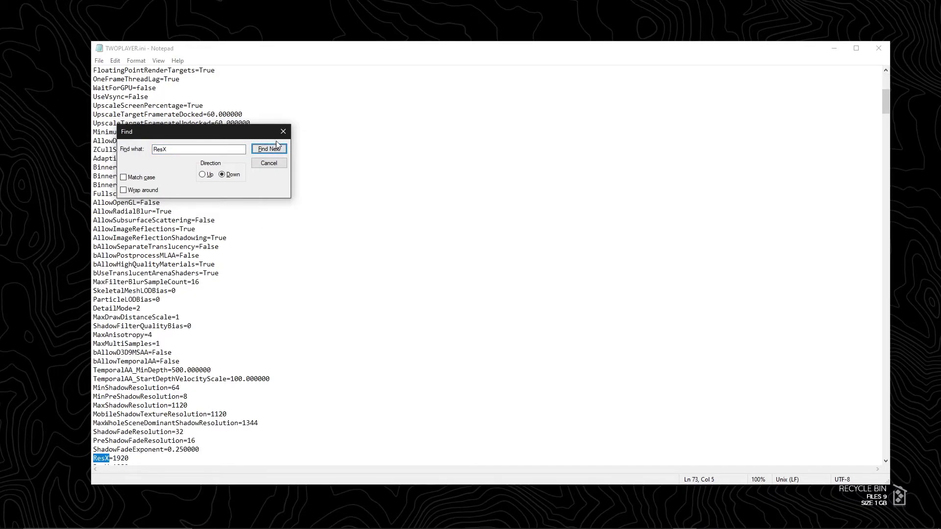
{"action": "key", "text": "Escape"}
{"action": "key", "text": "Right"}
{"action": "key", "text": "Right"}
{"action": "key", "text": "shift+End"}
{"action": "type", "text": "3840"}
Search for the Borderless setting to confirm it is True
{"action": "scroll", "coordinate": [312, 218], "scroll_direction": "up", "scroll_amount": 9}
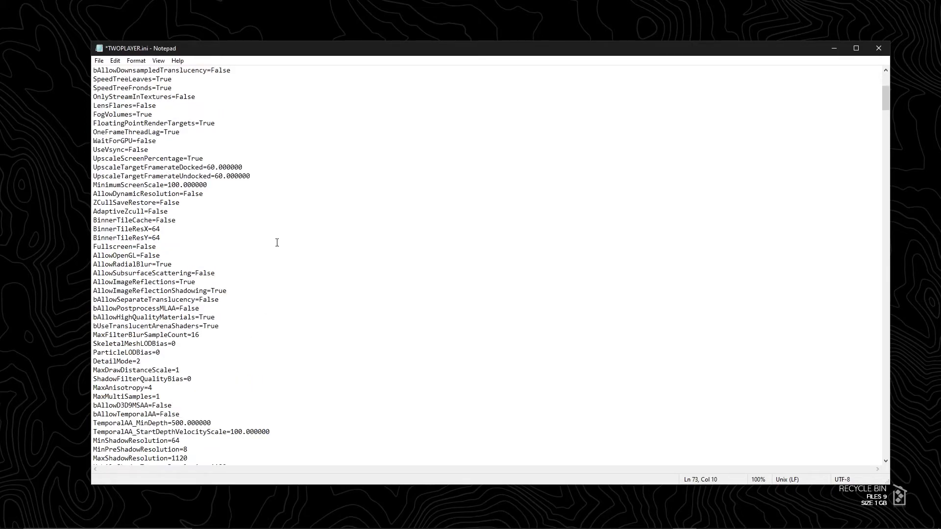
{"action": "left_click", "coordinate": [94, 67]}
{"action": "key", "text": "ctrl+f"}
{"action": "type", "text": "Border"}
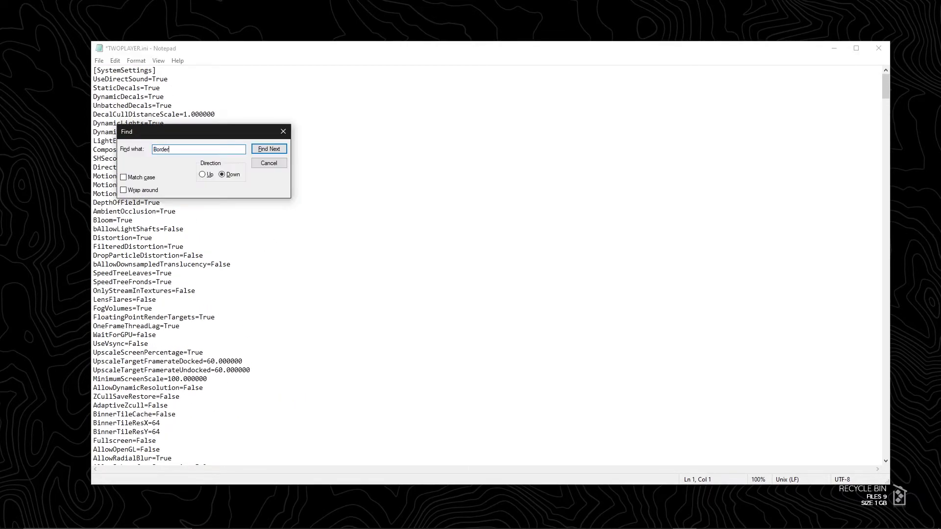
{"action": "type", "text": "less"}
{"action": "key", "text": "Return"}
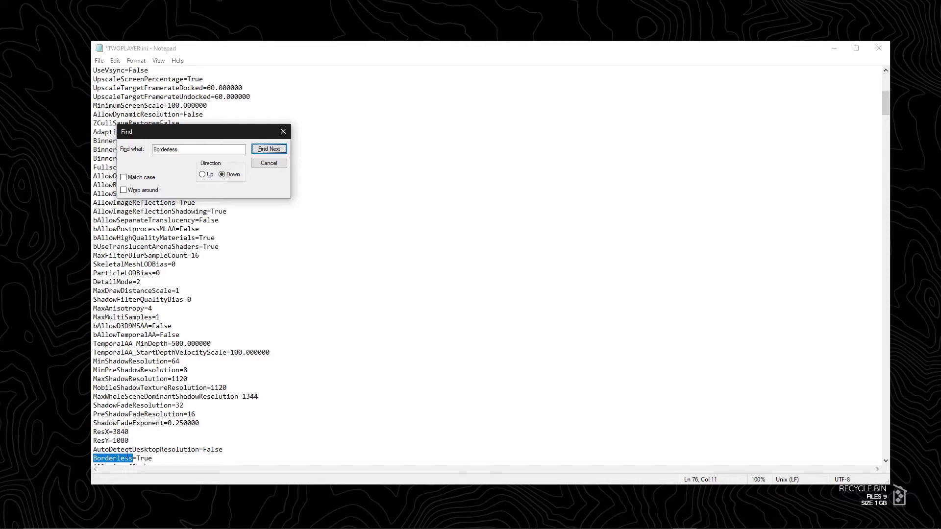
Check Fullscreen is False, then close TWOPLAYER.ini saving the changes
{"action": "left_click", "coordinate": [132, 461]}
{"action": "scroll", "coordinate": [131, 294], "scroll_direction": "up", "scroll_amount": 10}
{"action": "left_click", "coordinate": [94, 71]}
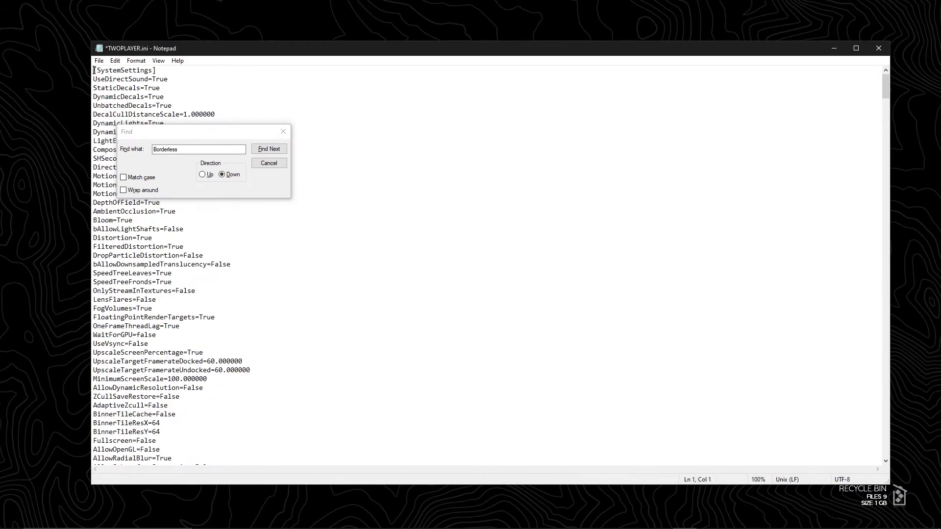
{"action": "double_click", "coordinate": [191, 148]}
{"action": "type", "text": "Fullscreen"}
{"action": "key", "text": "Return"}
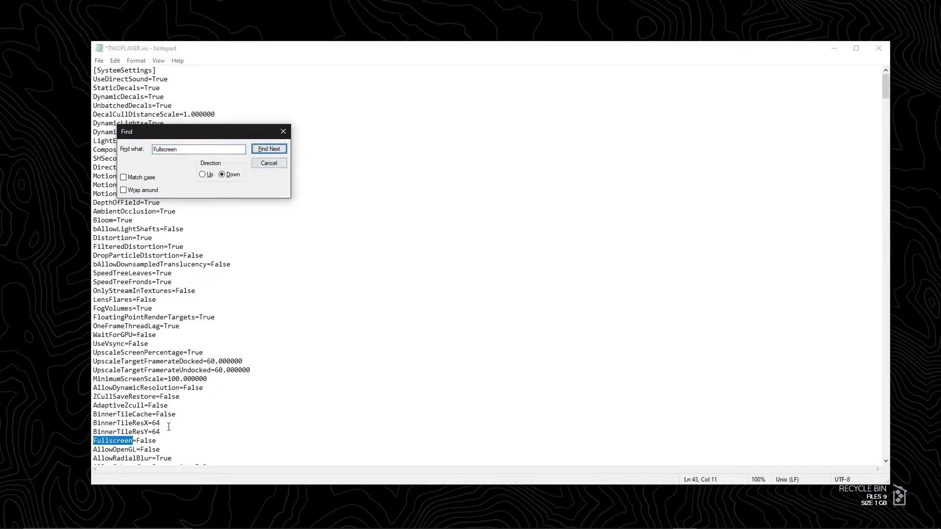
{"action": "key", "text": "Escape"}
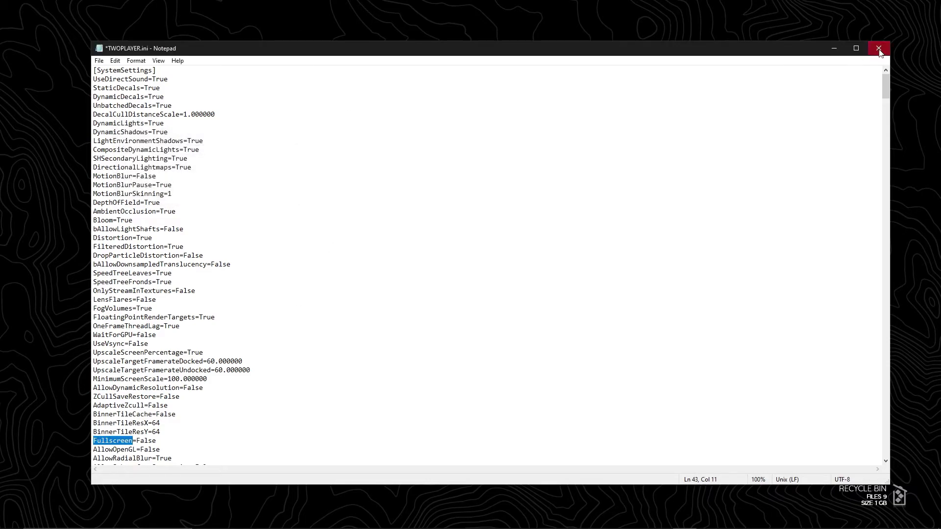
{"action": "left_click", "coordinate": [879, 48]}
{"action": "left_click", "coordinate": [440, 282]}
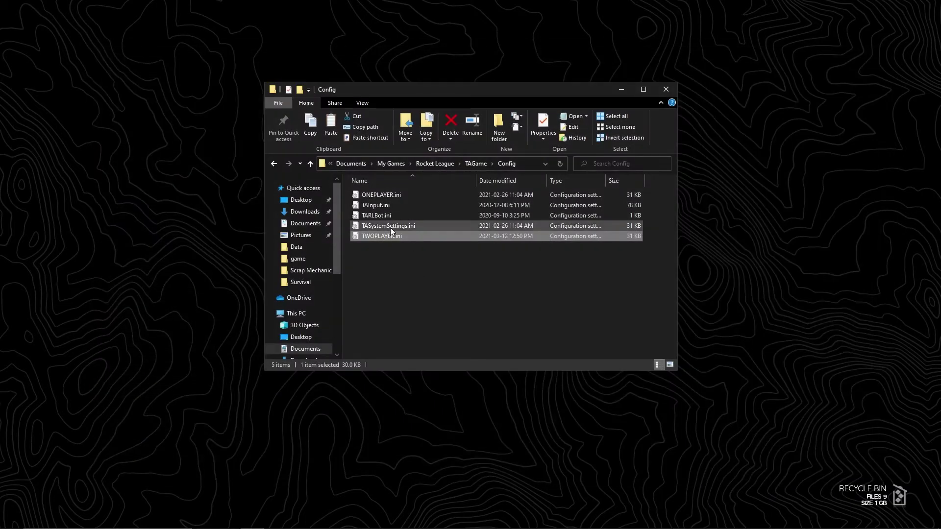
Delete the original TASystemSettings.ini, paste the TWOPLAYER.ini copy and rename it TASystemSettings.ini
{"action": "left_click", "coordinate": [389, 227]}
{"action": "right_click", "coordinate": [389, 227]}
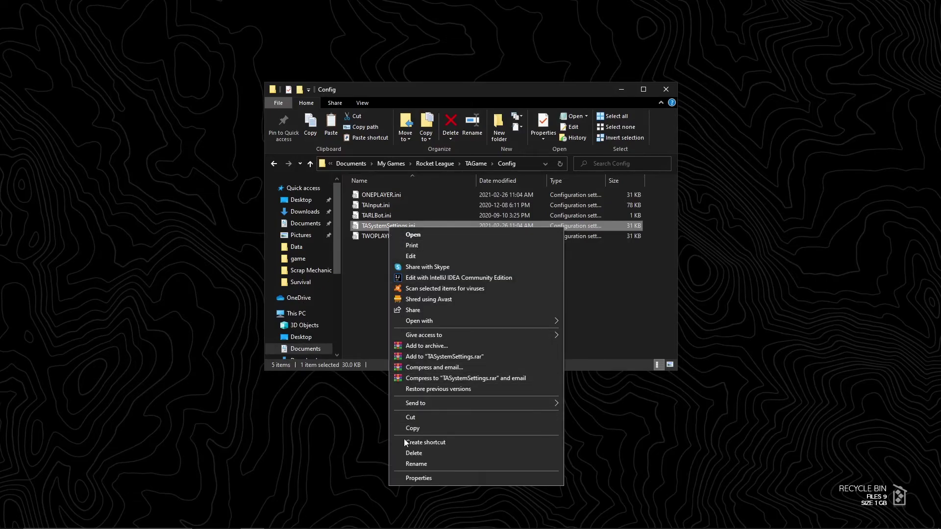
{"action": "left_click", "coordinate": [404, 452]}
{"action": "key", "text": "ctrl+v"}
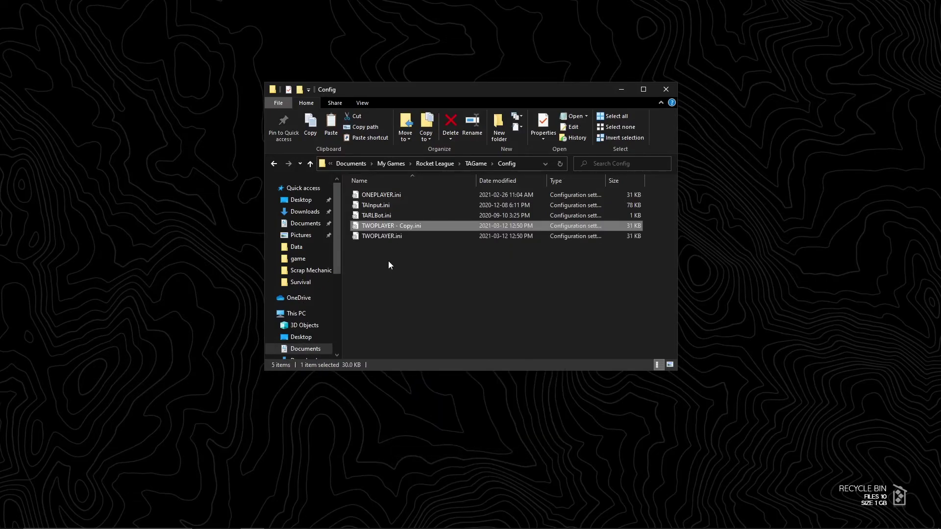
{"action": "left_click", "coordinate": [401, 228]}
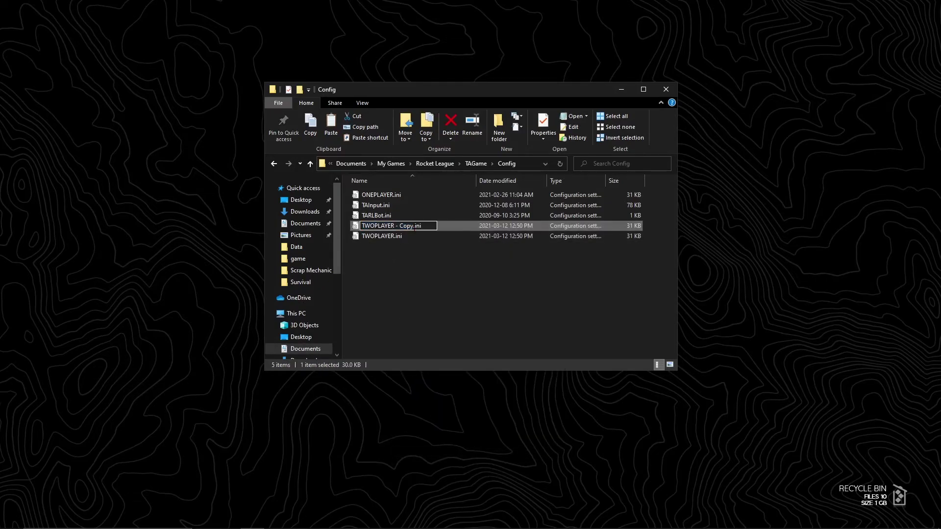
{"action": "type", "text": "TASyste"}
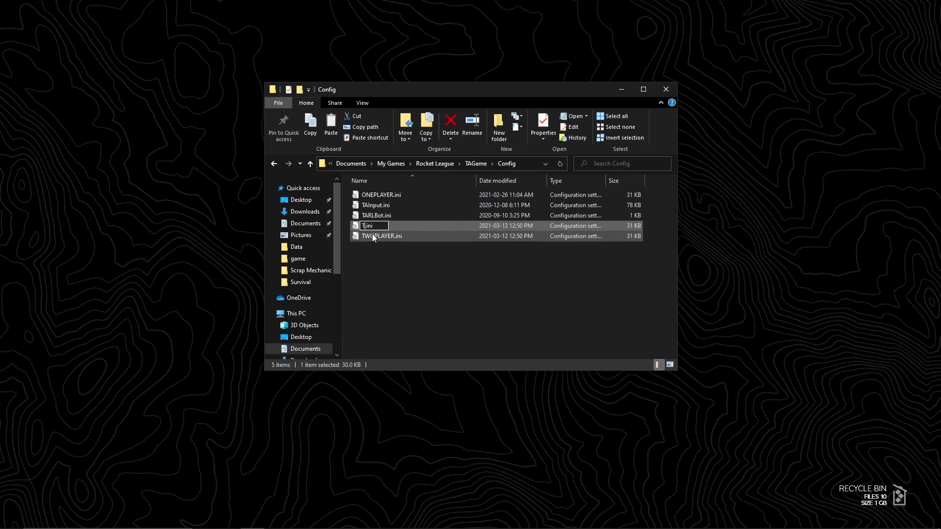
{"action": "type", "text": "mSettings"}
{"action": "key", "text": "Return"}
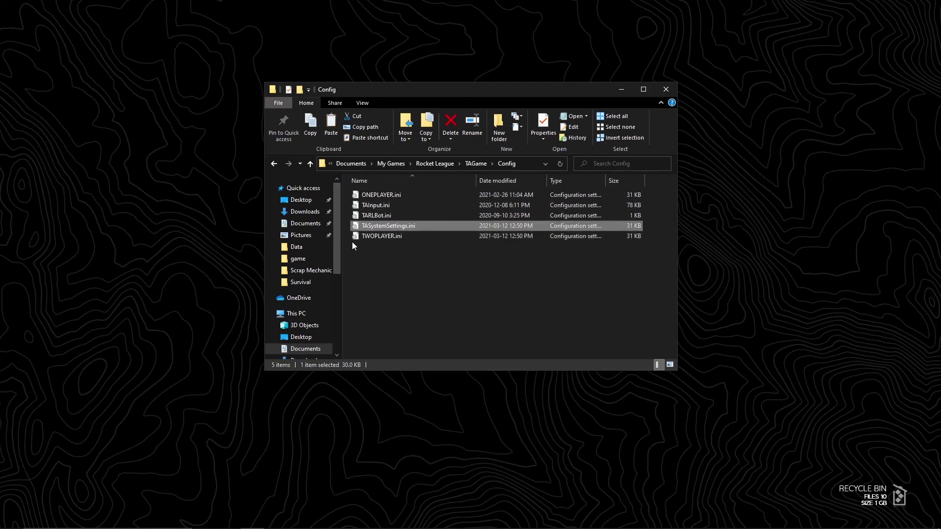